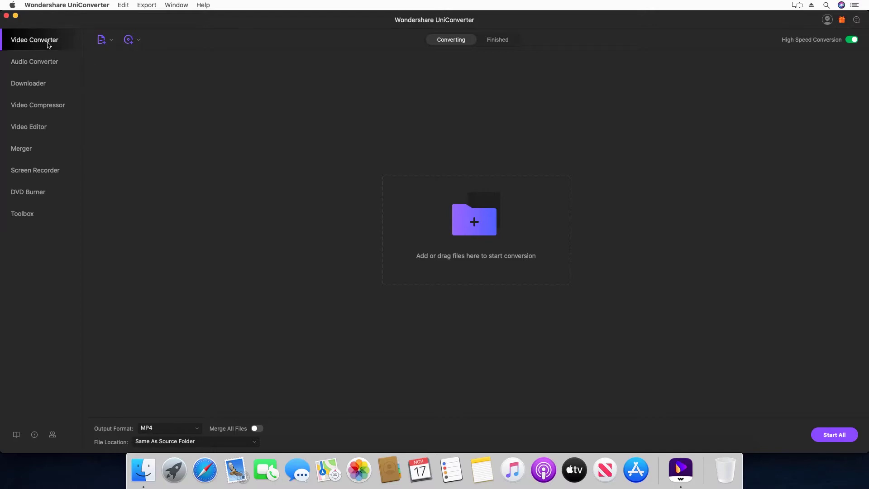
# - Show the DVD loading options from the Video Converter toolbar's DVD icon
pyautogui.click(138, 40)
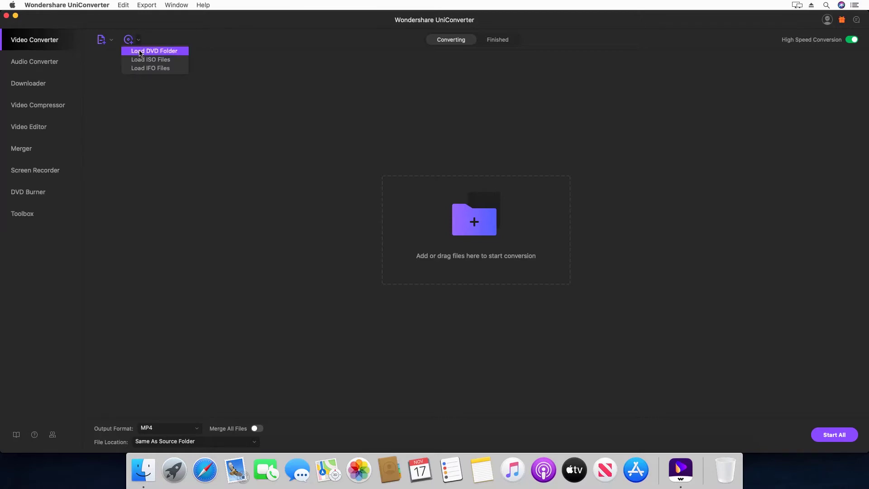
# - Load all movies from the Untitled UDF Volume DVD folder, adding Title_01 and Title_02
pyautogui.click(140, 51)
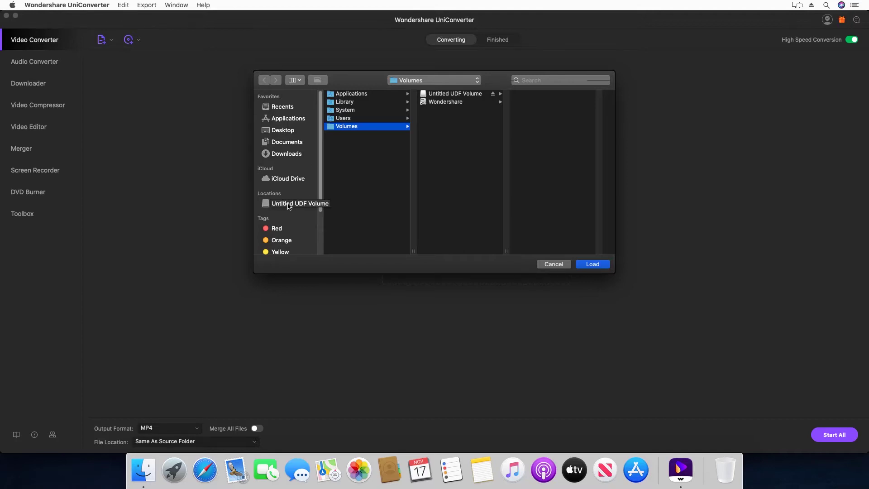
pyautogui.click(289, 206)
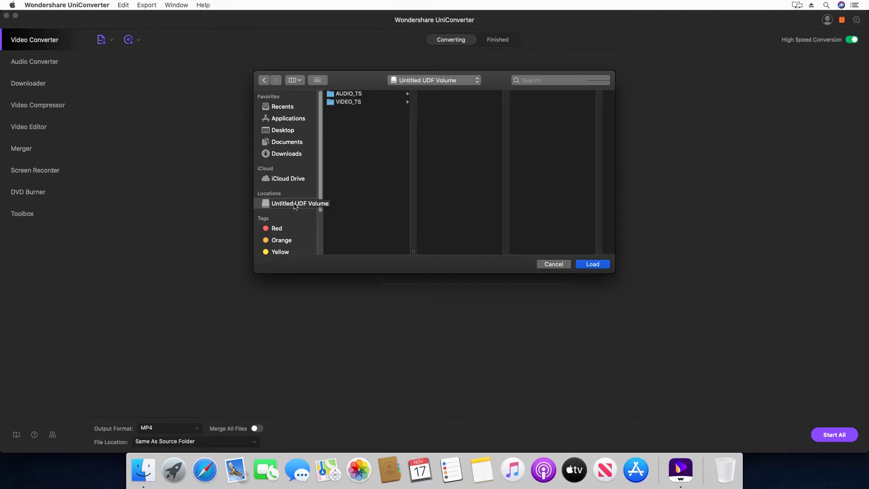
pyautogui.click(593, 264)
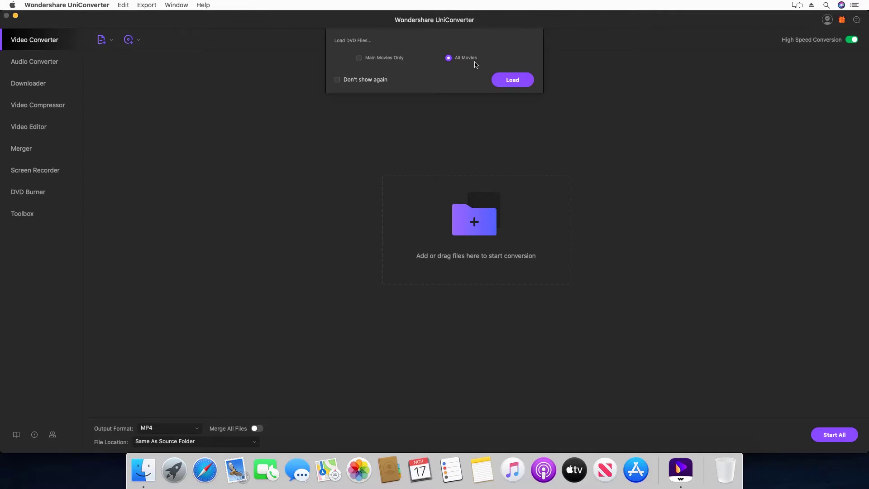
pyautogui.click(514, 83)
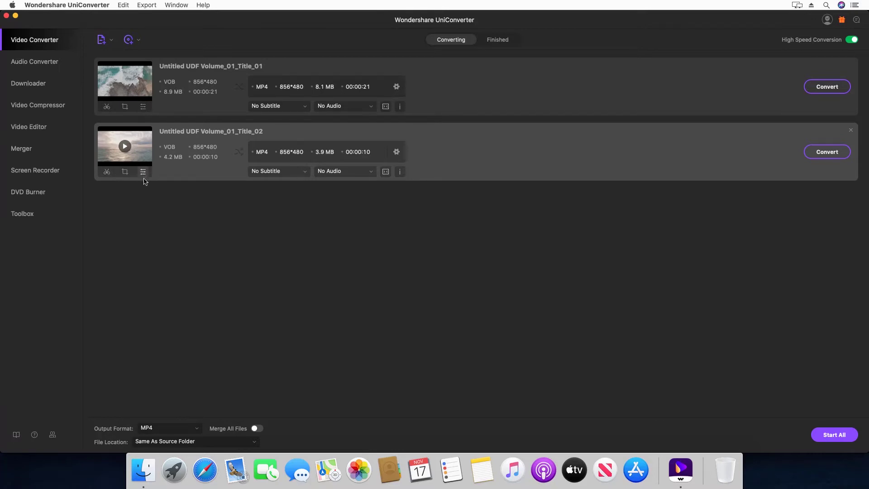
# - Set output format to MP4 Same as source and file location to the Converted folder
pyautogui.click(153, 430)
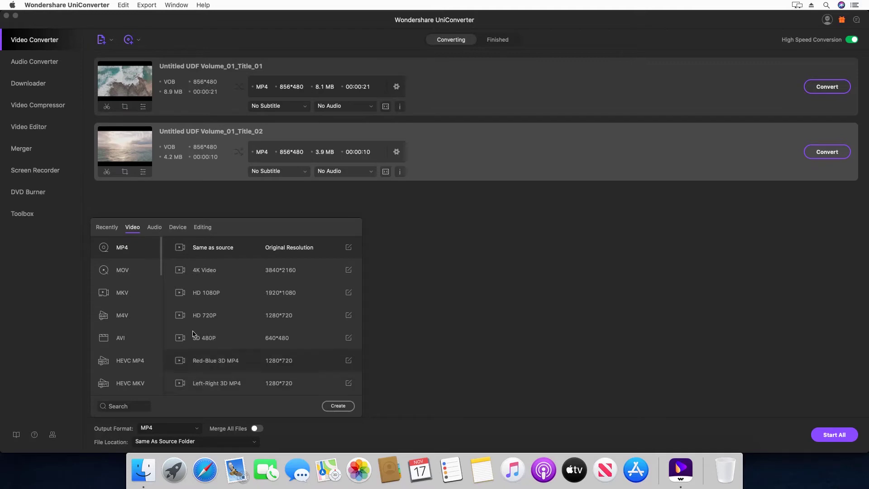
pyautogui.click(202, 252)
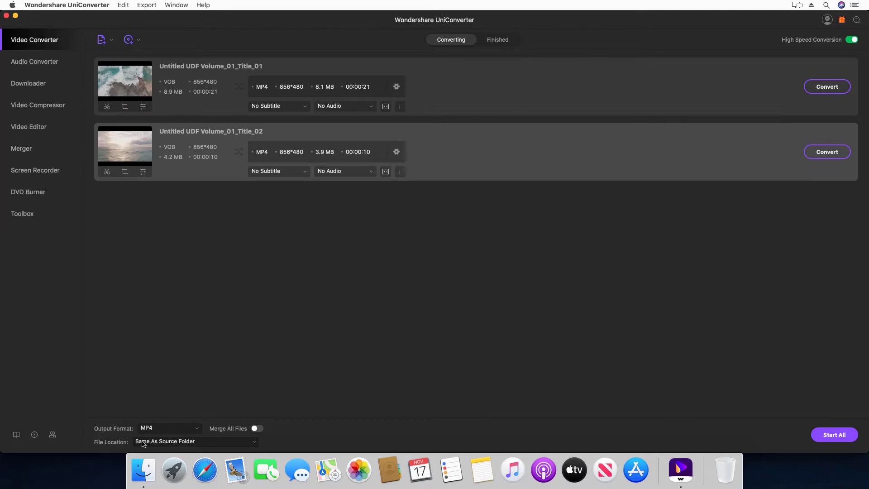
pyautogui.click(191, 442)
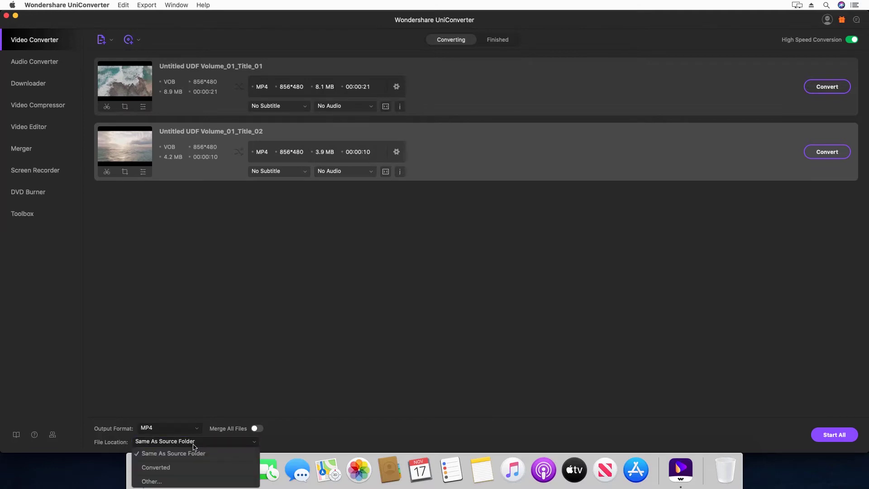
pyautogui.click(160, 468)
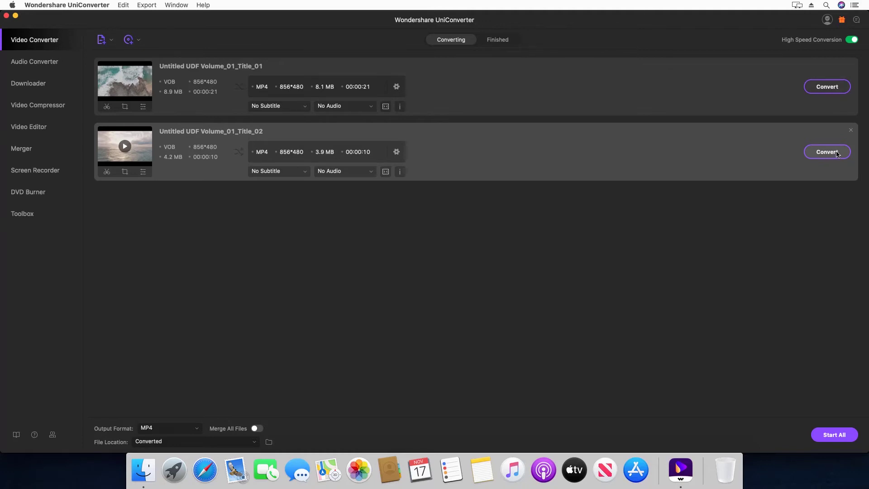
# - Convert both DVD titles with Start All, review them under Finished, then reveal the desktop
pyautogui.click(834, 434)
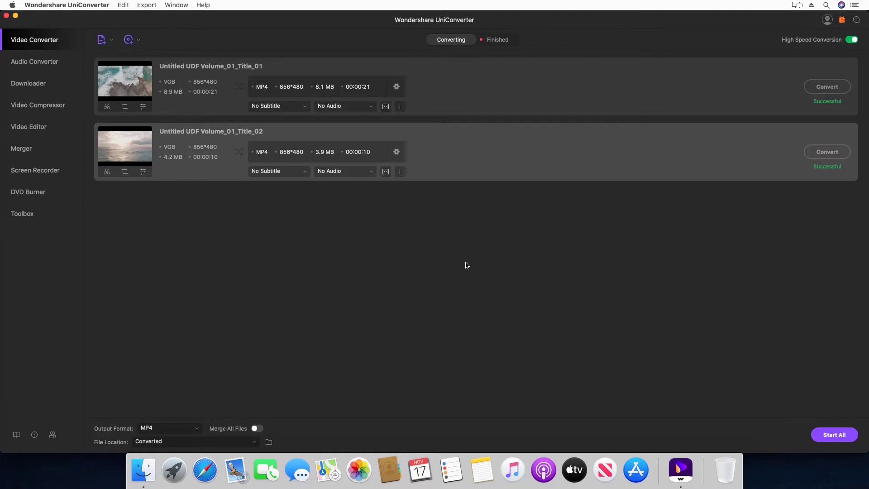
pyautogui.click(497, 40)
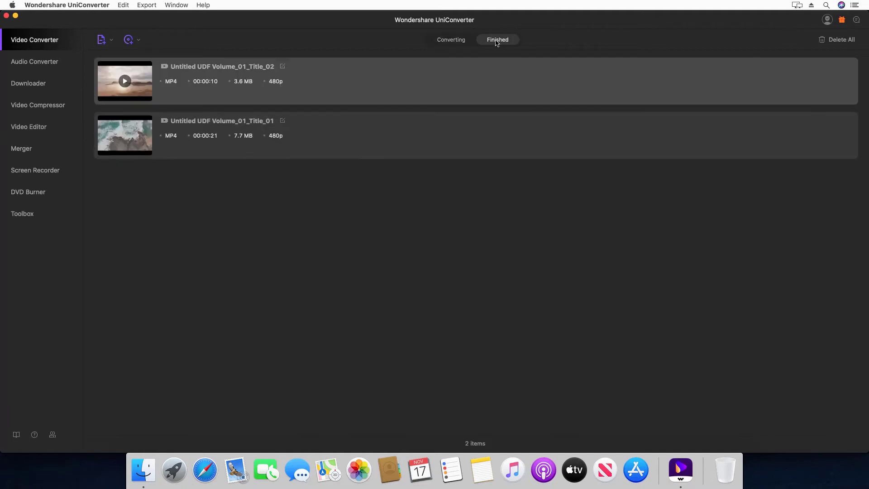
pyautogui.moveTo(649, 81)
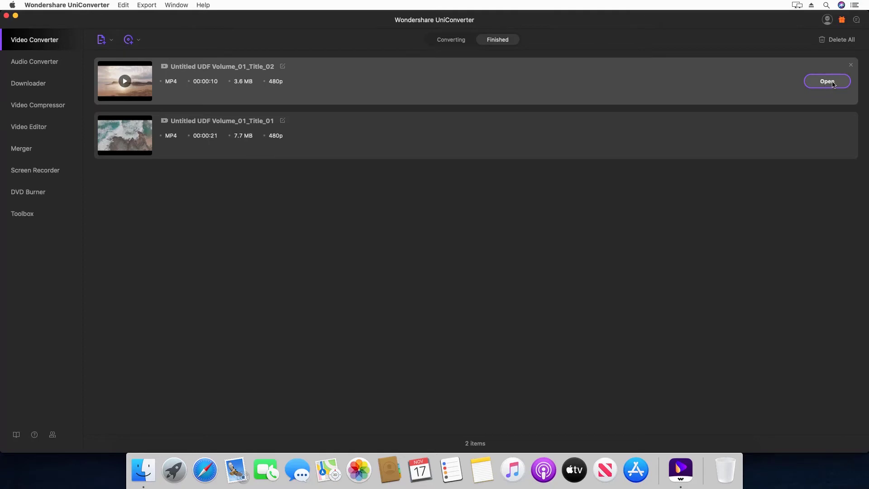
pyautogui.moveTo(835, 138)
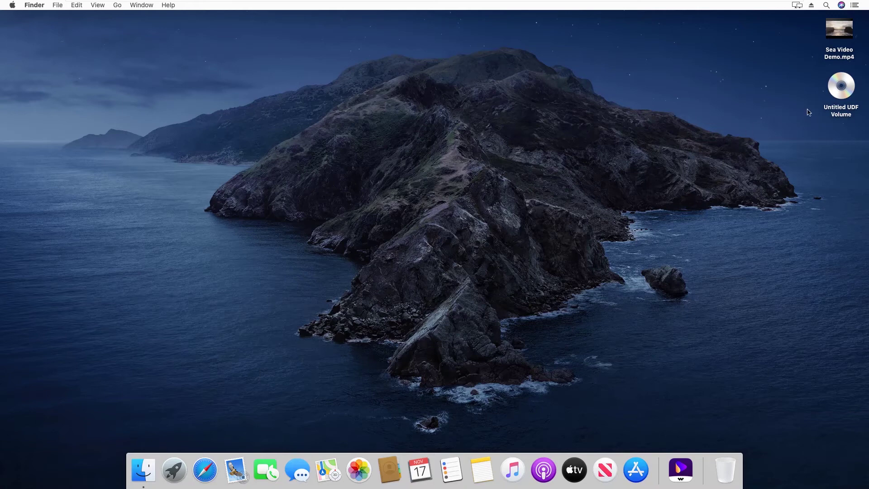
# - Copy VIDEO_TS.VOB, VTS_01_0.VOB and VTS_01_1.VOB from the disc's VIDEO_TS folder to the desktop
pyautogui.doubleClick(841, 88)
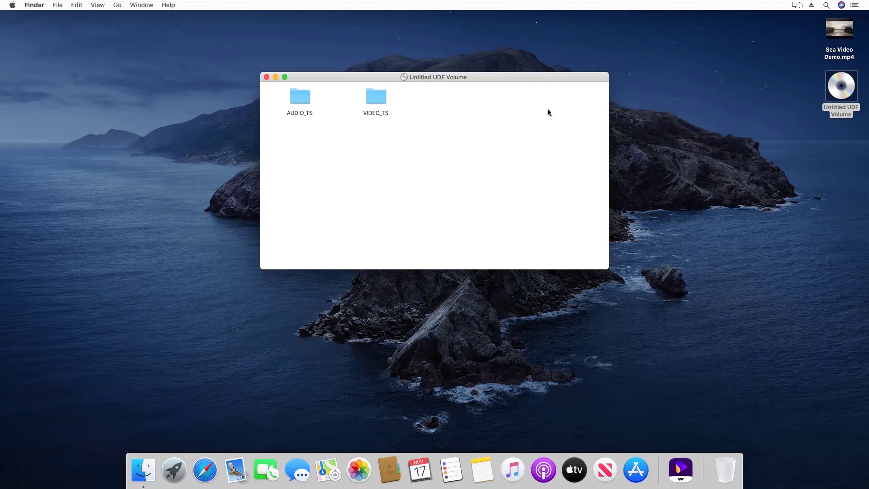
pyautogui.doubleClick(376, 99)
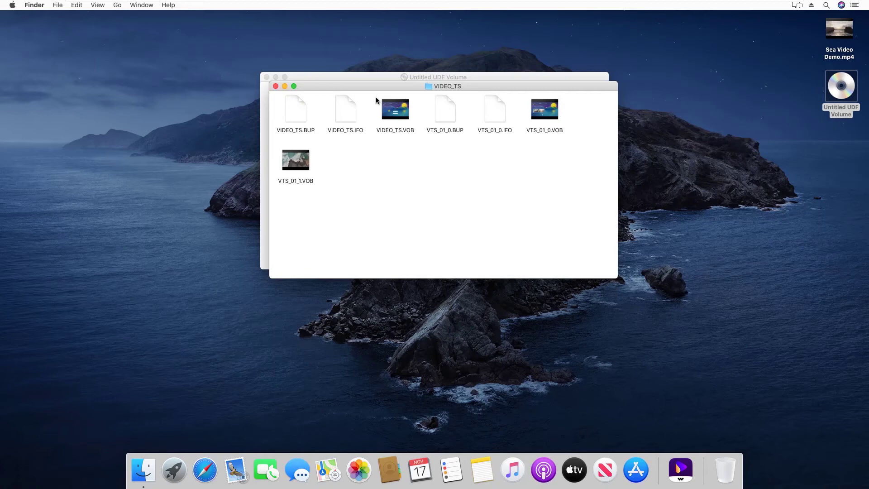
pyautogui.click(389, 114)
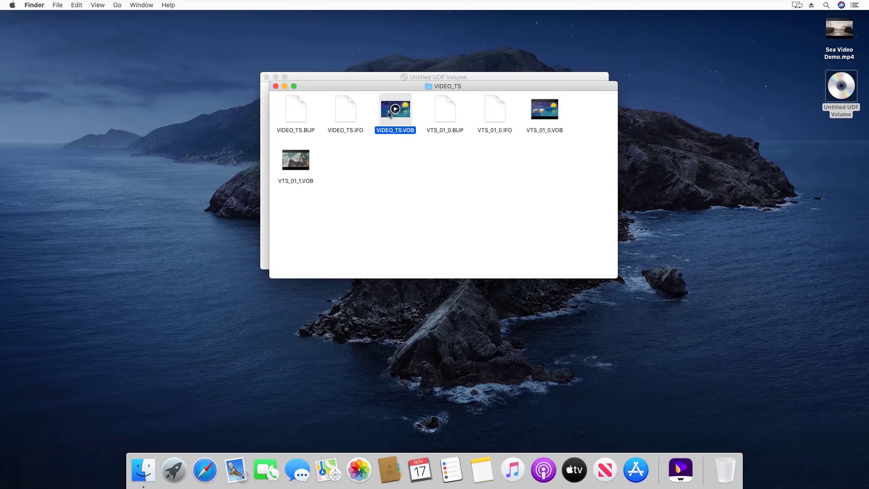
pyautogui.keyDown('super'); pyautogui.click(537, 114); pyautogui.keyUp('super')
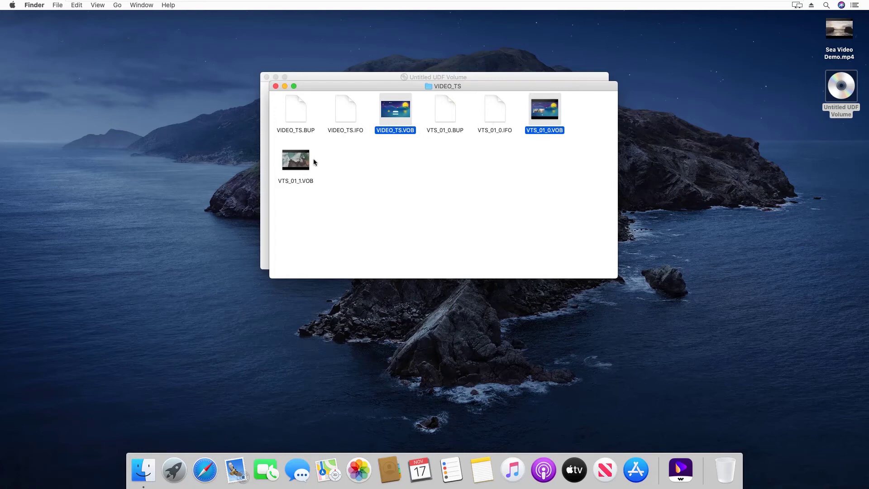
pyautogui.keyDown('super'); pyautogui.click(301, 165); pyautogui.keyUp('super')
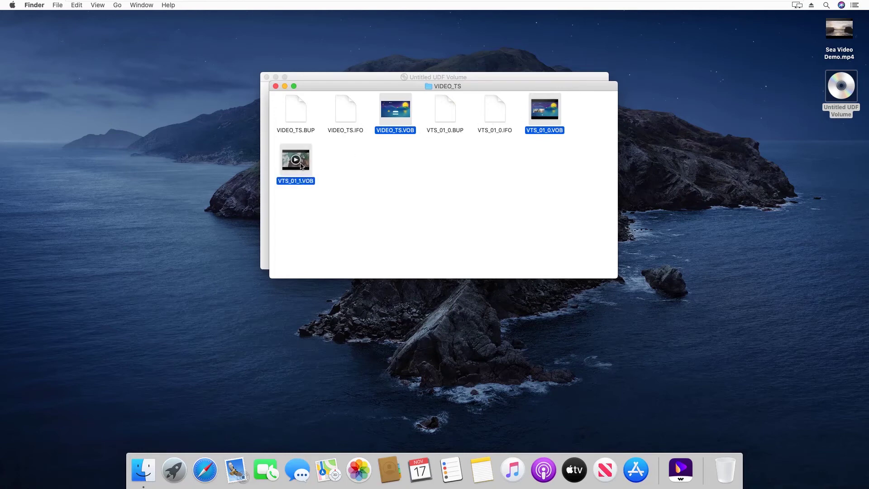
pyautogui.moveTo(301, 166); pyautogui.dragTo(160, 197)
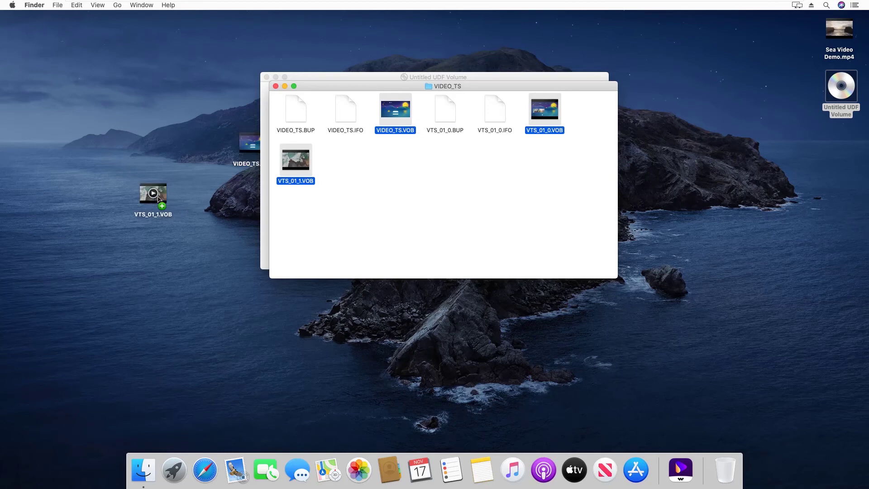
pyautogui.moveTo(158, 199); pyautogui.dragTo(158, 199)
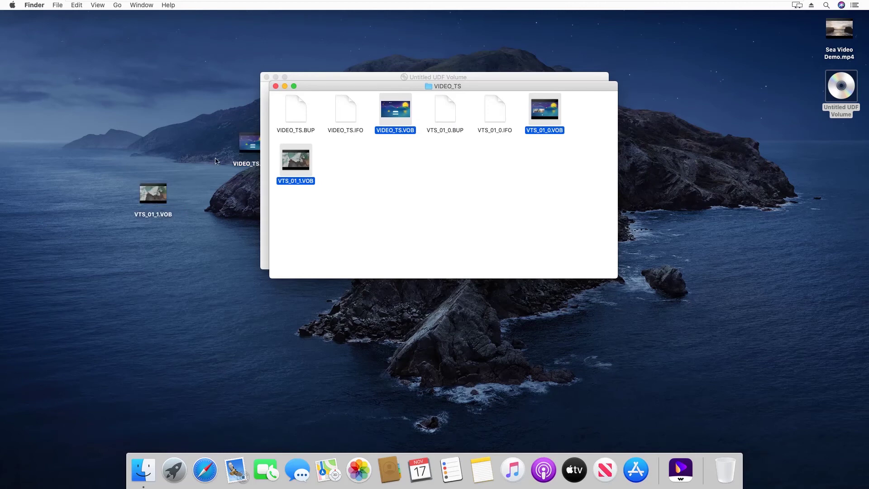
# - Close the VIDEO_TS and Untitled UDF Volume Finder windows
pyautogui.click(275, 87)
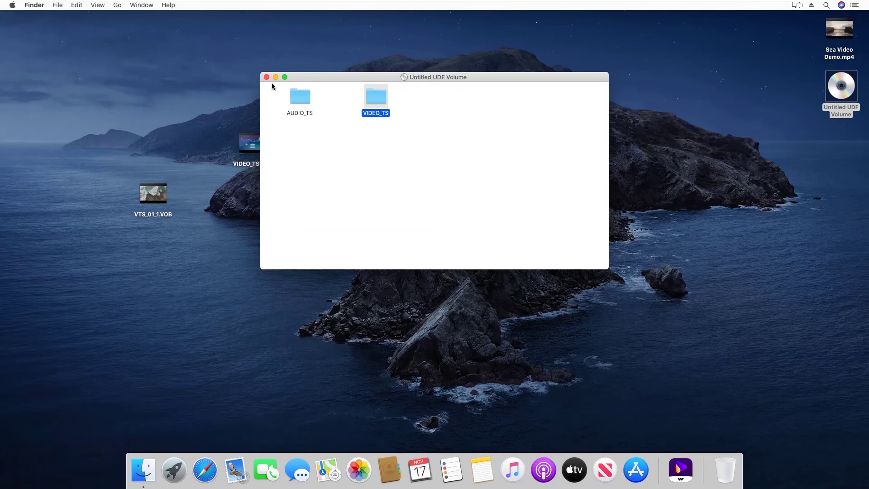
pyautogui.click(266, 78)
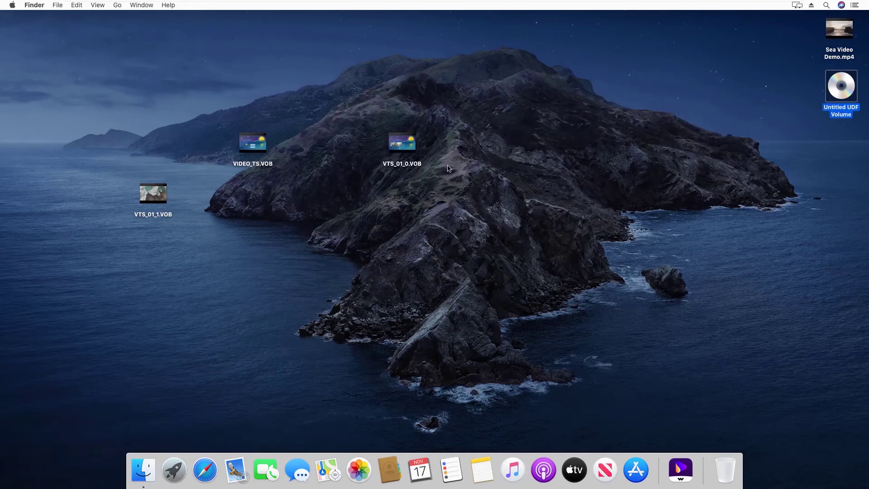
pyautogui.moveTo(258, 138)
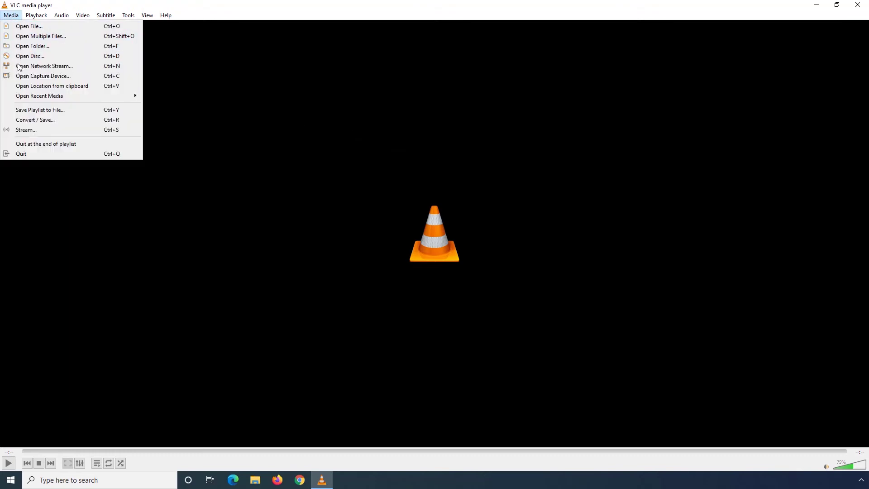
# - Start a VLC Convert / Save using a DVD disc source on drive H:\
pyautogui.click(28, 119)
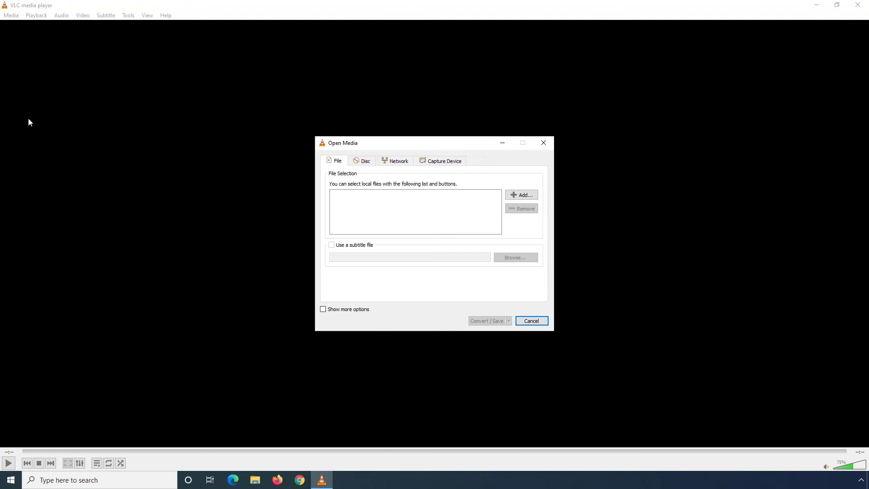
pyautogui.click(362, 161)
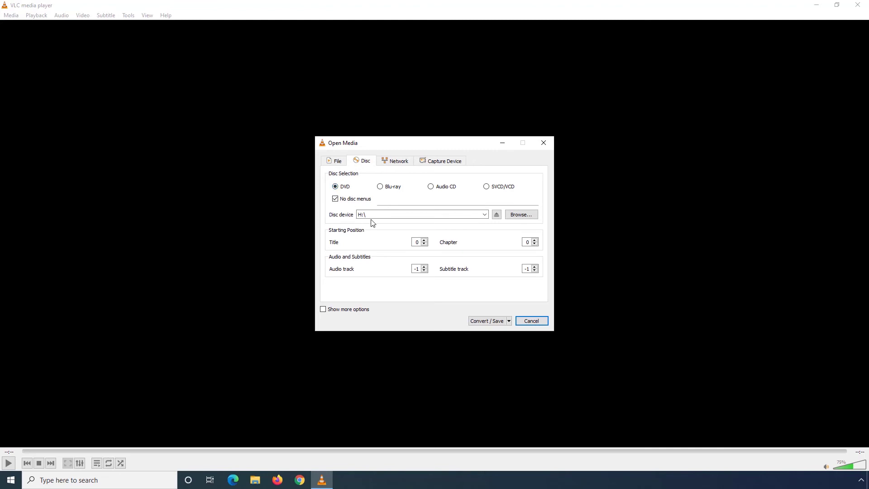
pyautogui.click(484, 214)
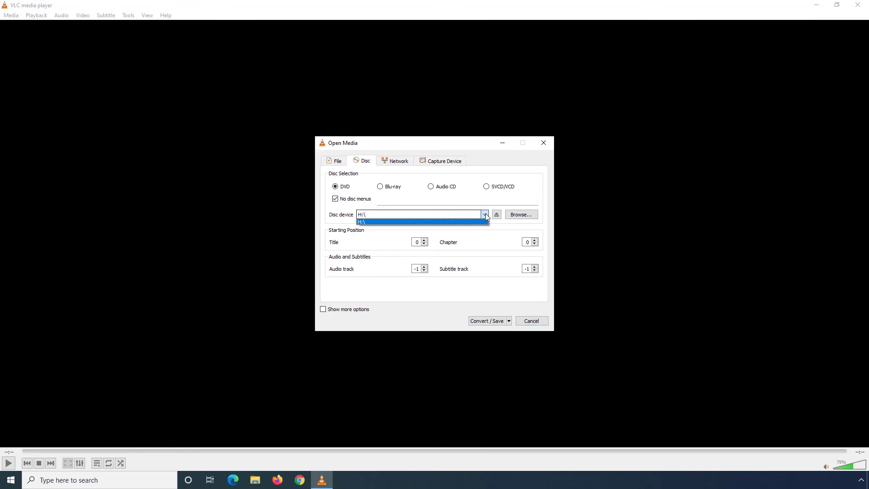
pyautogui.click(366, 222)
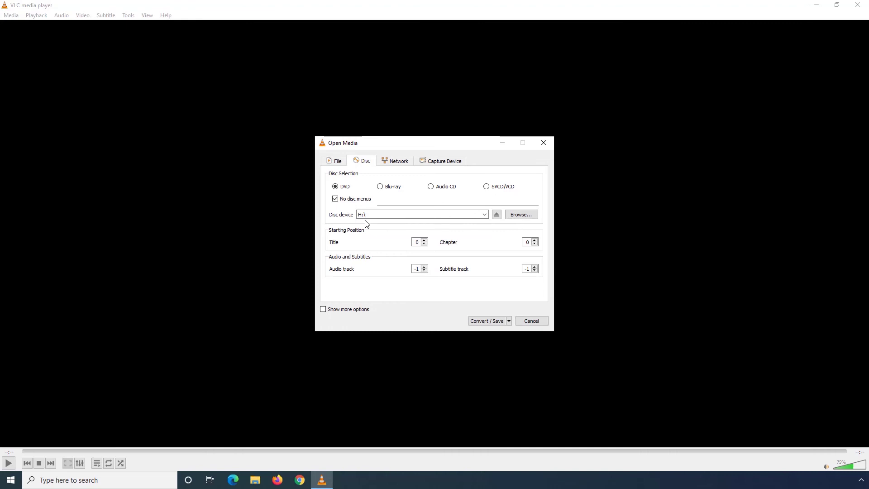
# - Keep the Video - H.264 + MP3 (MP4) profile and bring up the save-location dialog
pyautogui.click(486, 321)
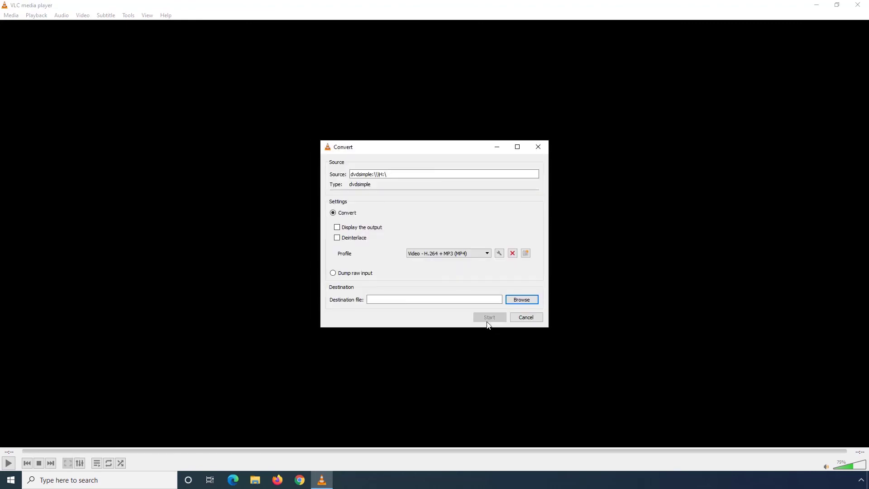
pyautogui.click(449, 253)
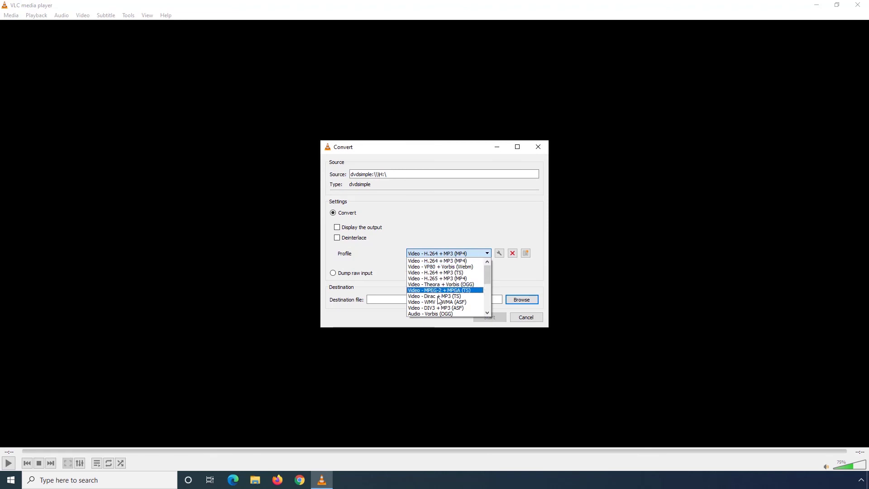
pyautogui.click(445, 262)
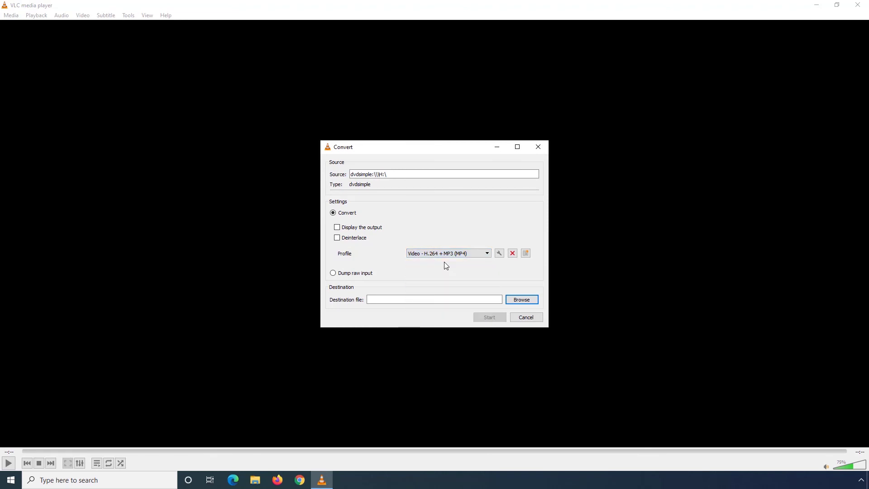
pyautogui.click(520, 299)
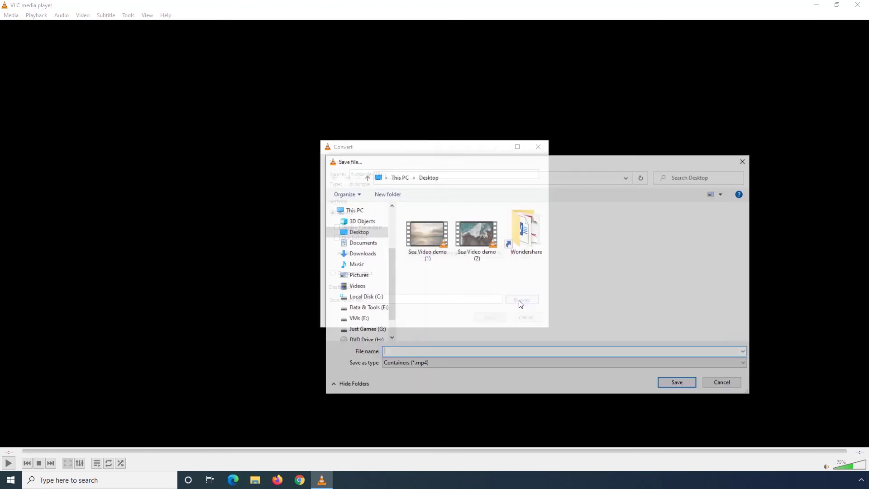
# - Set the destination file to ConvertedDVD in the Desktop folder
pyautogui.click(359, 233)
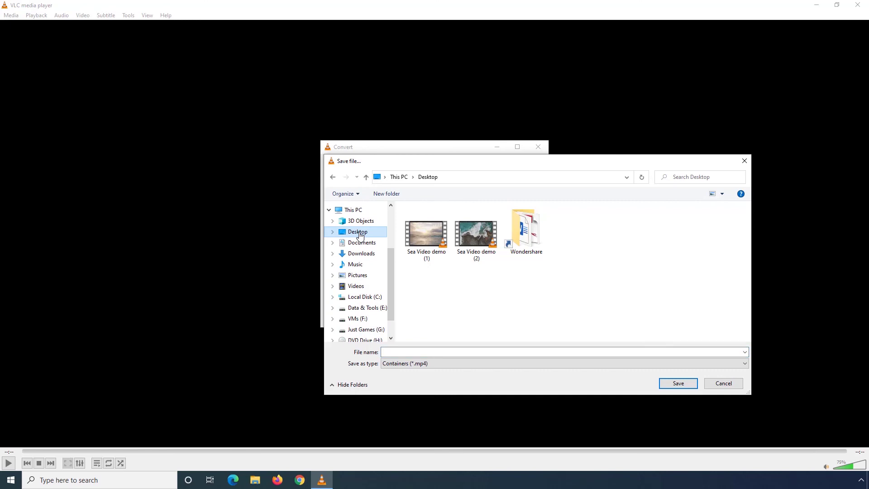
pyautogui.click(407, 350)
pyautogui.write('ConvertedDVD')
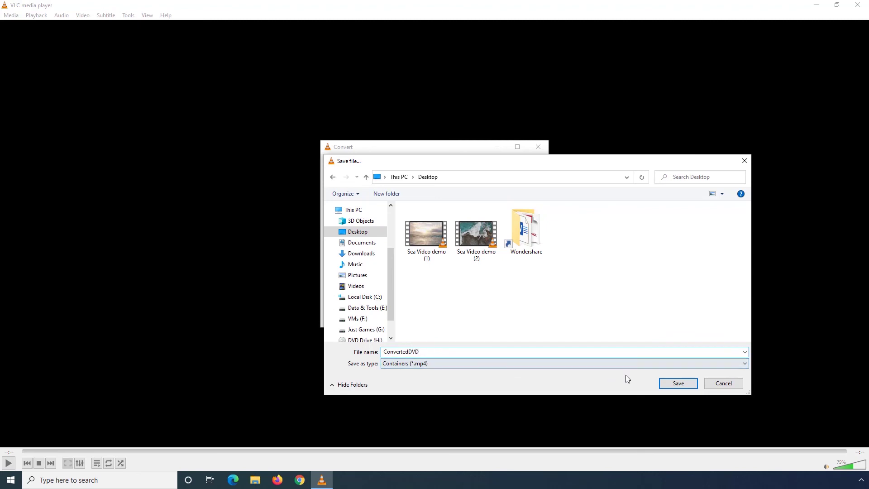
pyautogui.click(675, 383)
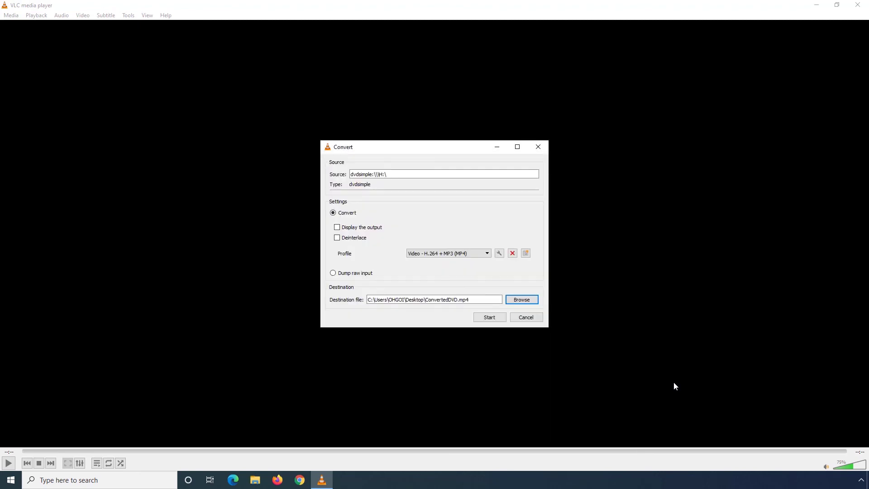
# - Start converting the DVD from drive H:\ into ConvertedDVD.mp4
pyautogui.click(492, 319)
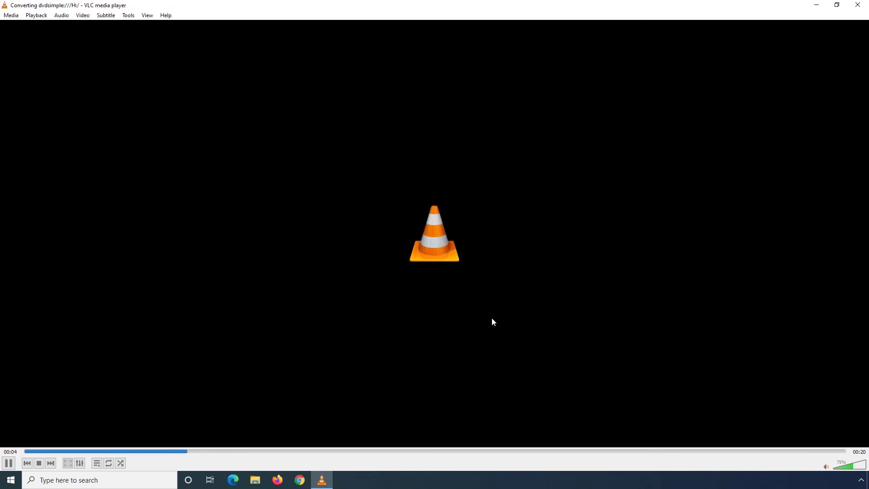